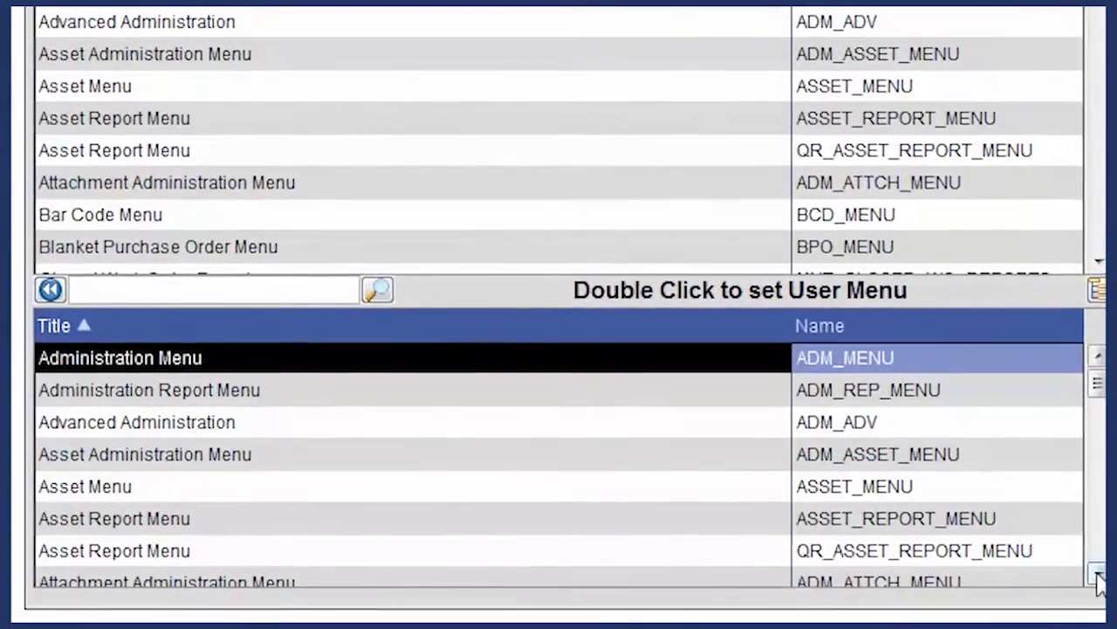
left_click_drag(1097, 576, 1097, 576)
left_click_drag(1009, 573, 1008, 573)
left_click_drag(916, 569, 915, 569)
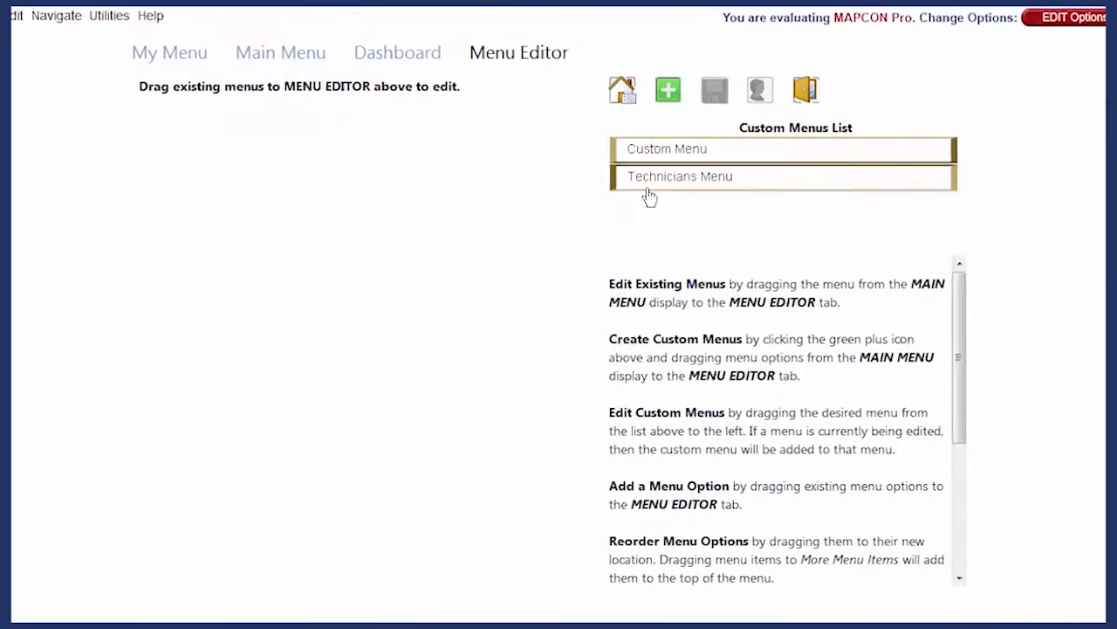
Step: Load the Technicians Menu for editing in the Menu Editor and set it as the user menu on a group profile
left_click_drag(648, 190, 376, 223)
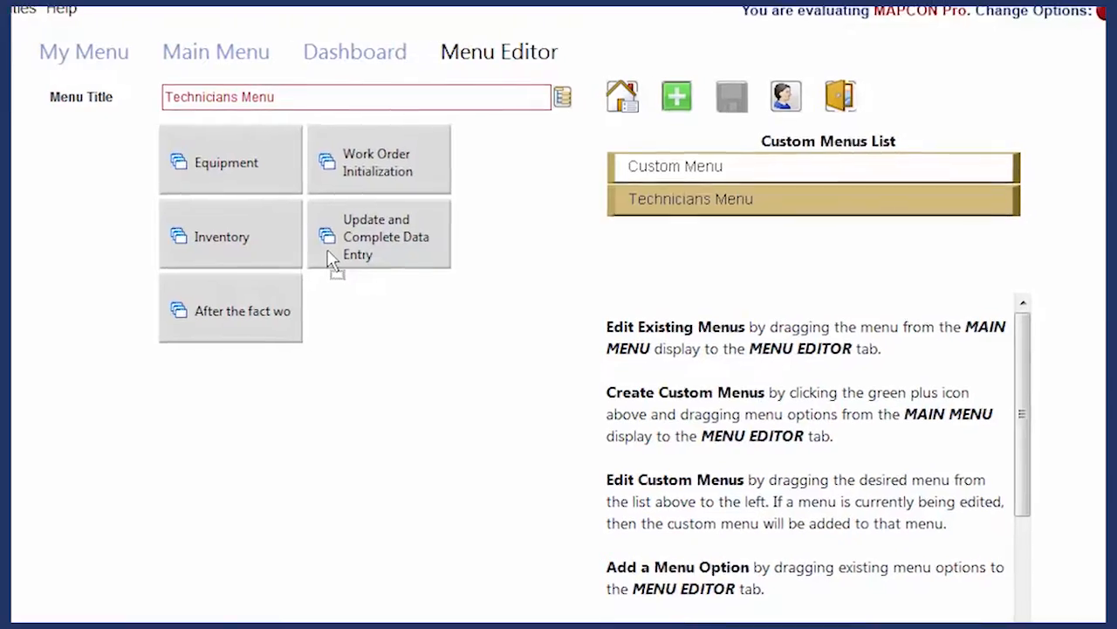
left_click(815, 117)
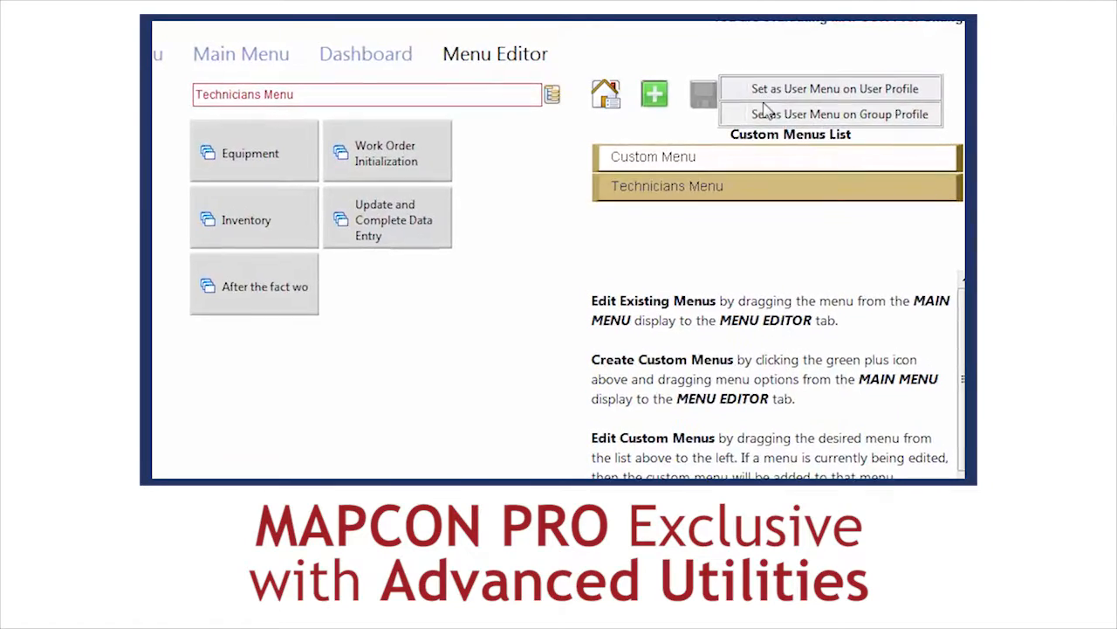
left_click(760, 96)
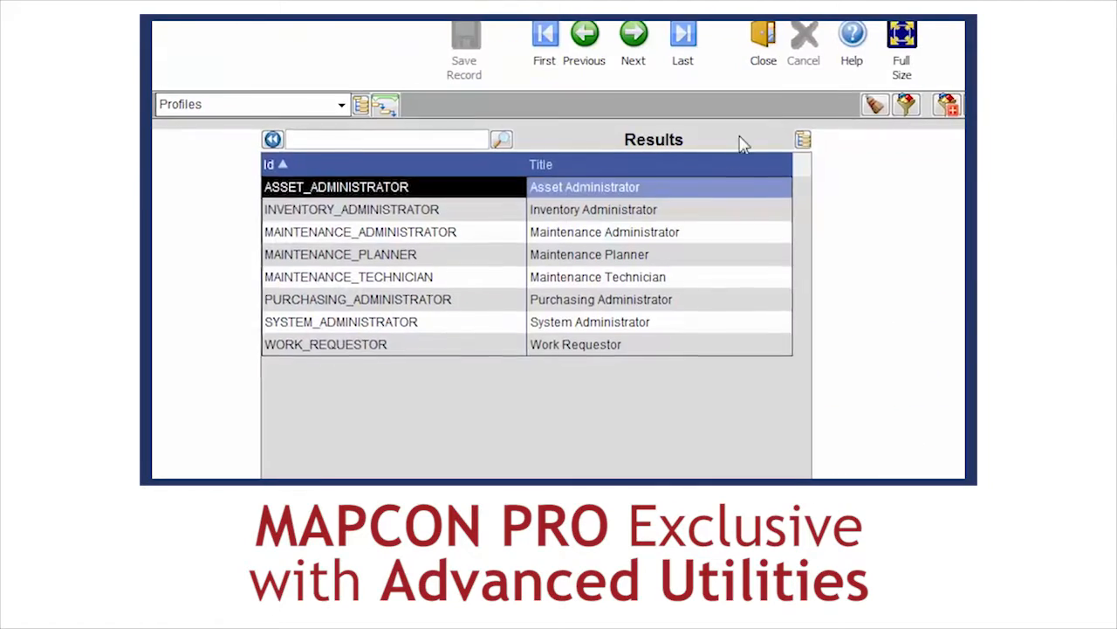
double_click(638, 236)
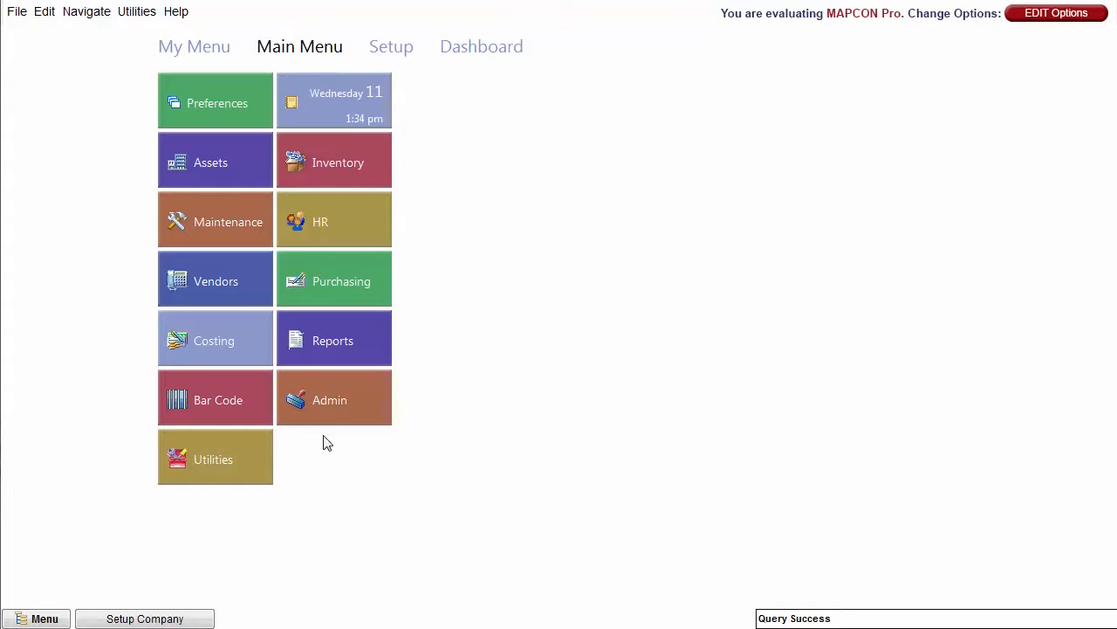
Step: Open the MAINTENANCE_TECHNICIAN group profile from the system setup administration functions
left_click(367, 400)
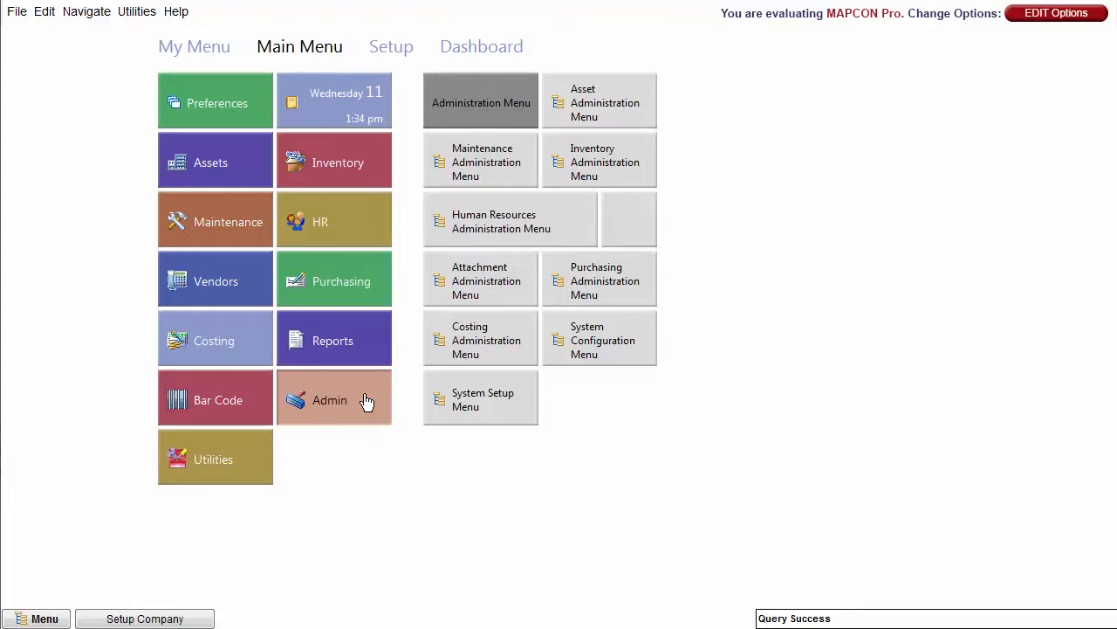
left_click(520, 400)
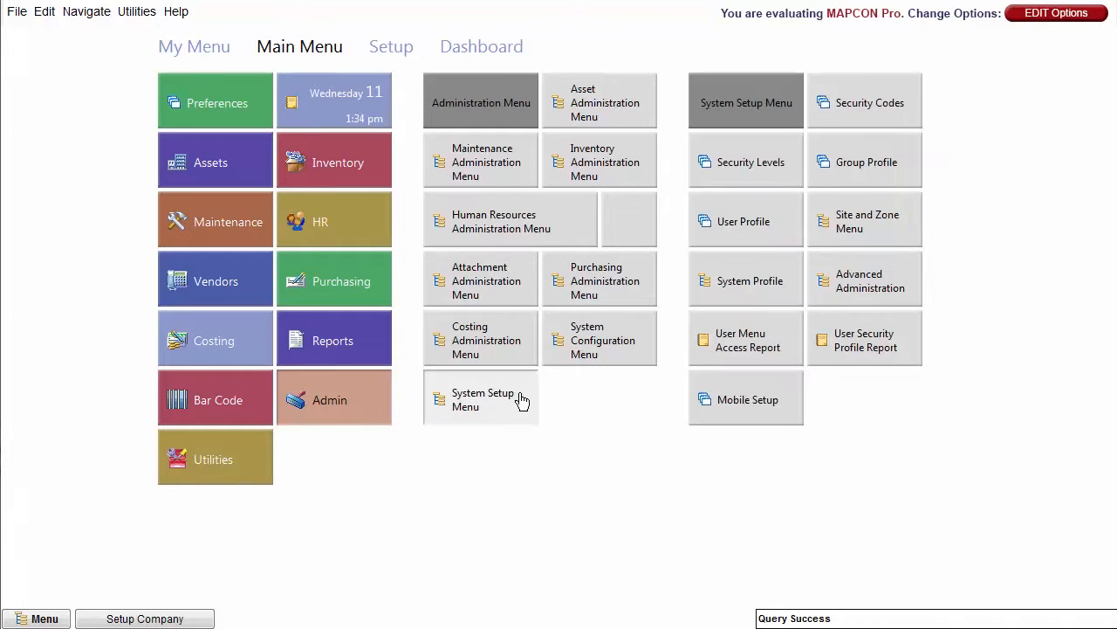
left_click(888, 155)
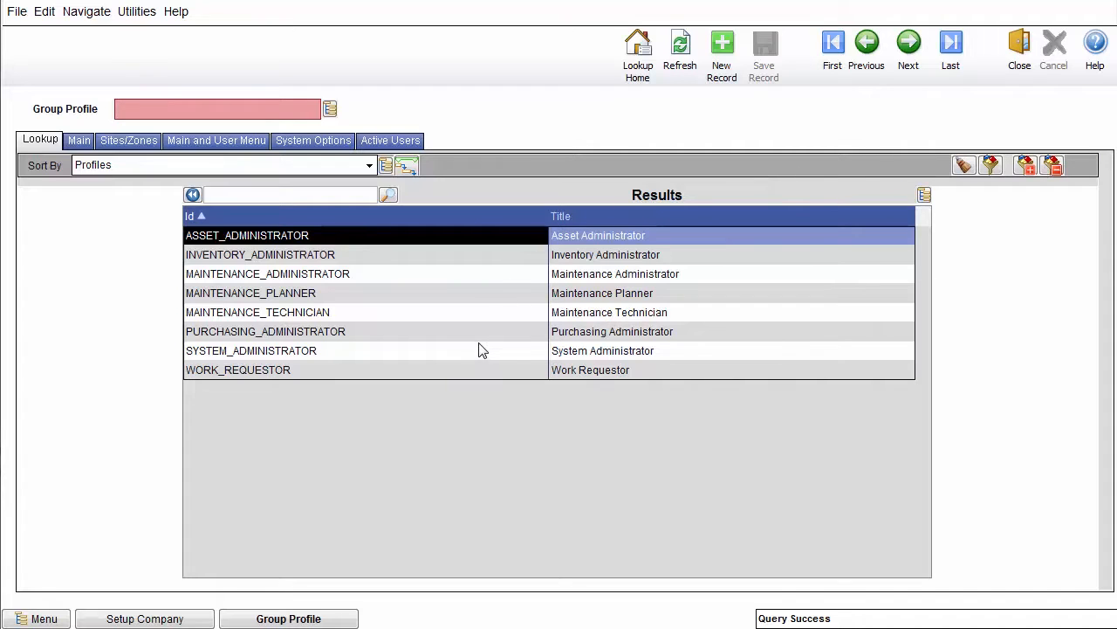
left_click(486, 320)
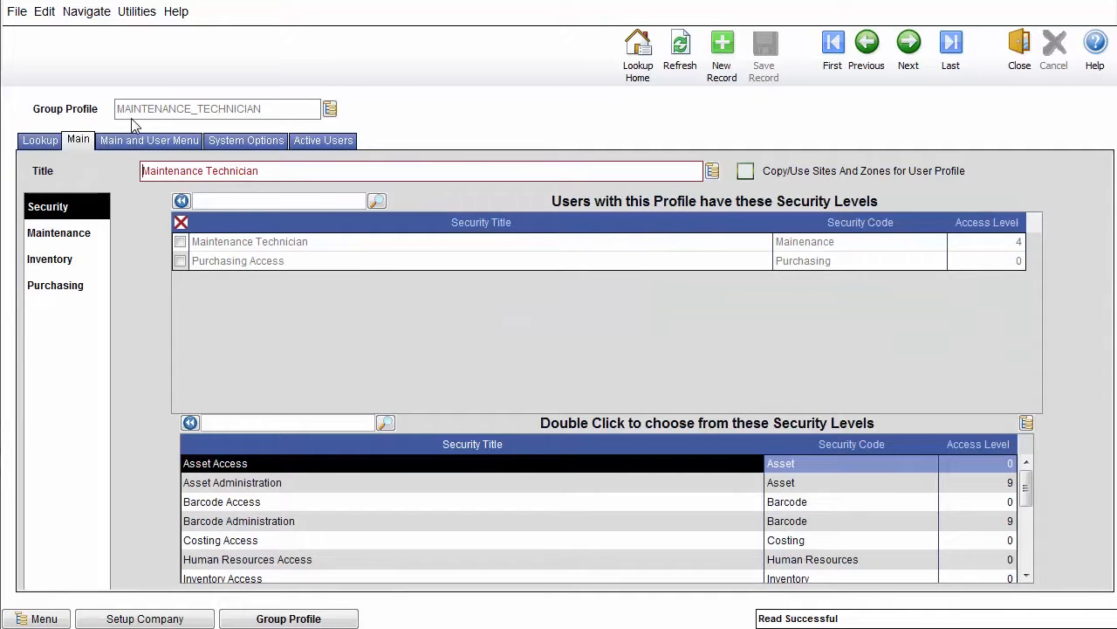
Step: Set the Technicians Menu as the group profile's user menu and save the record
left_click(128, 141)
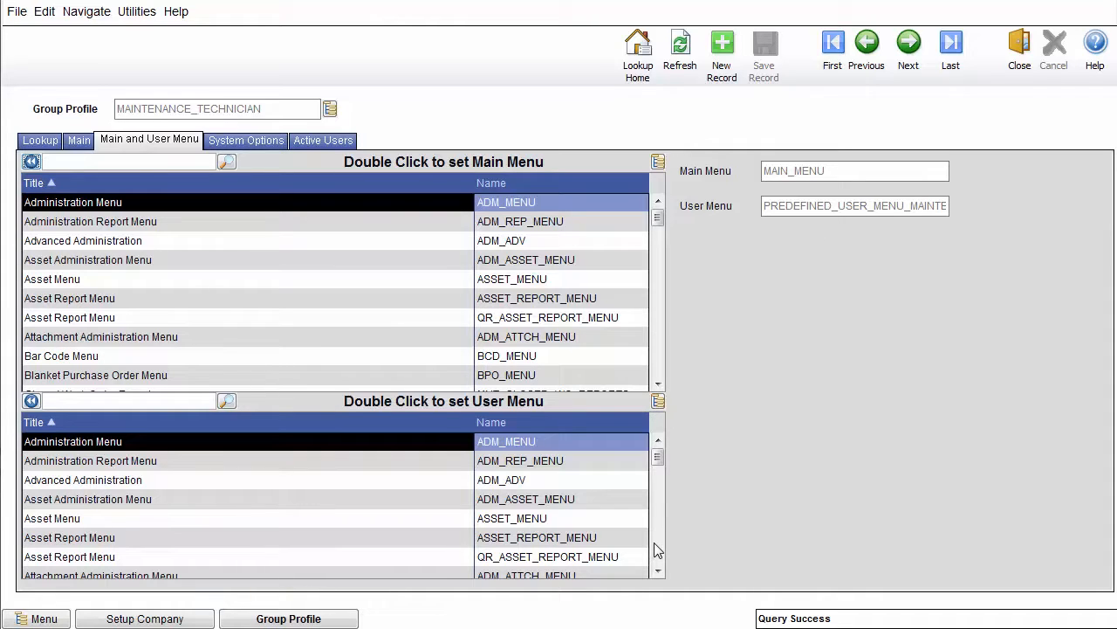
left_click(658, 572)
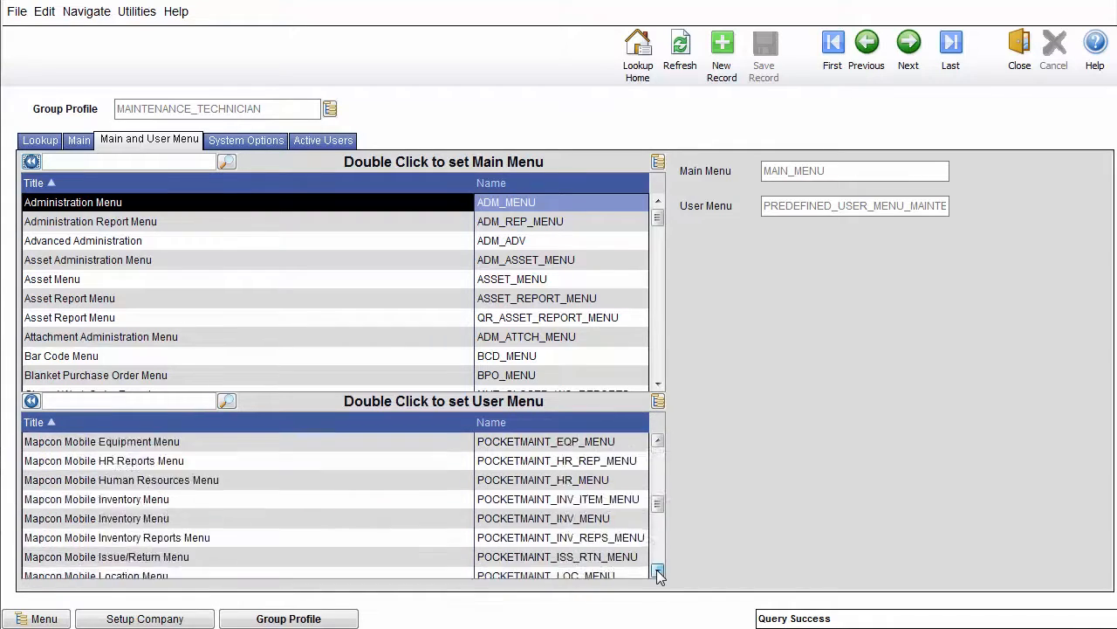
left_click(660, 439)
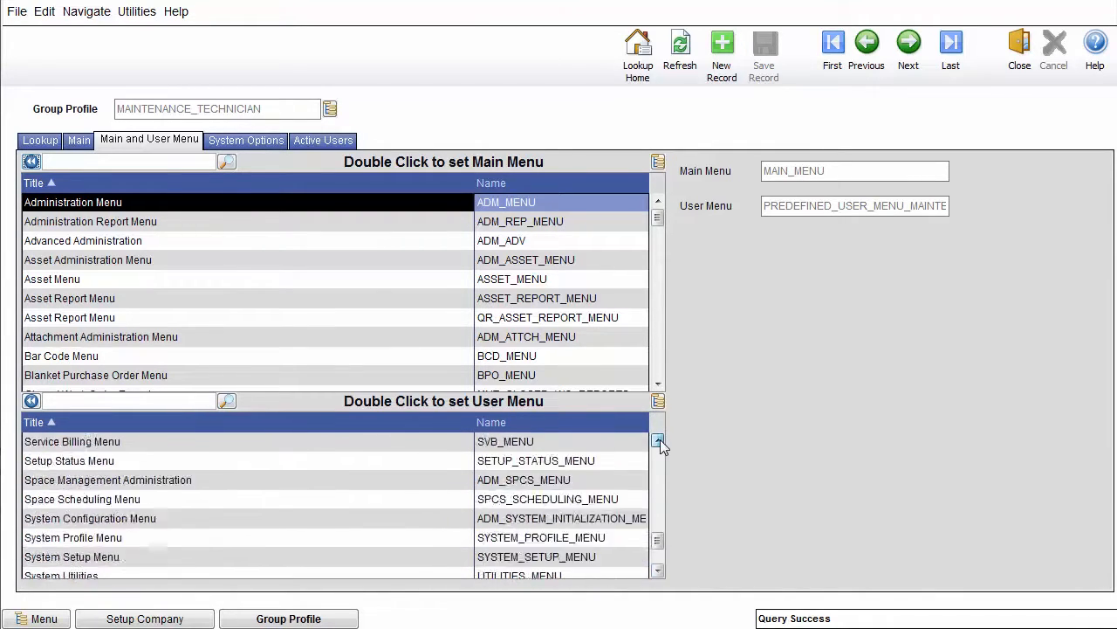
left_click(662, 569)
double_click(443, 518)
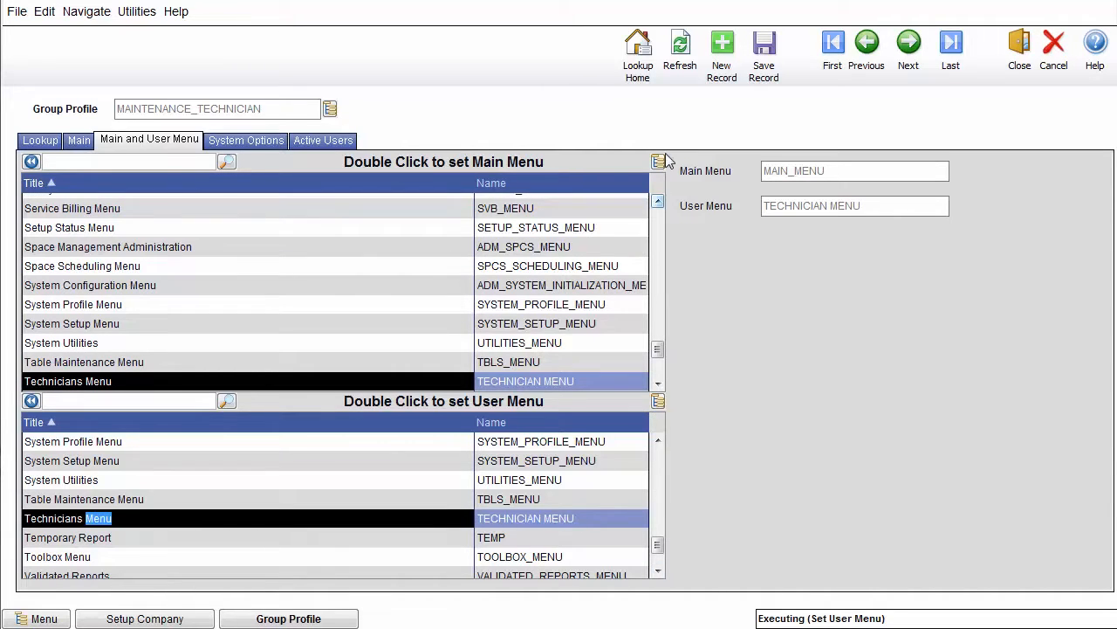
left_click(773, 60)
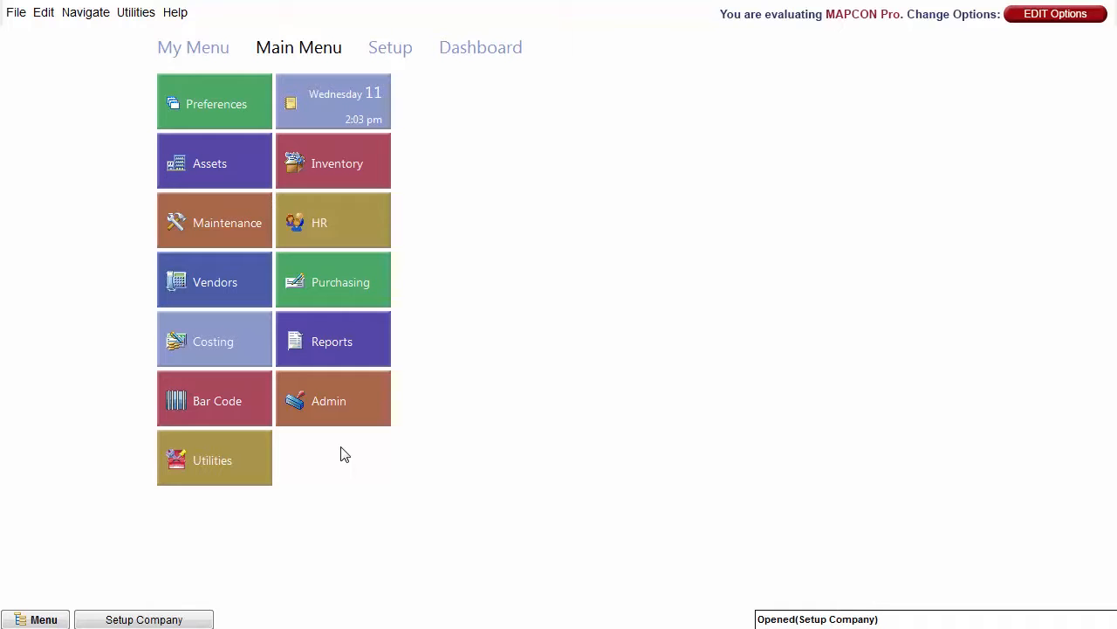
Step: Open the user profile of the Auto Technician from the system setup administration functions
left_click(362, 425)
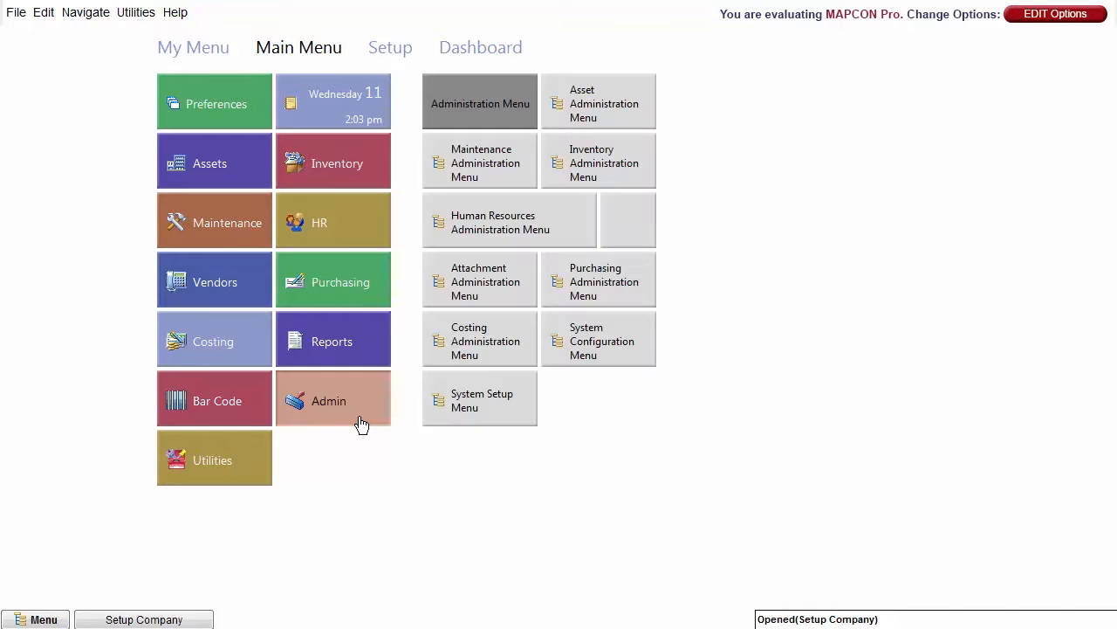
left_click(494, 418)
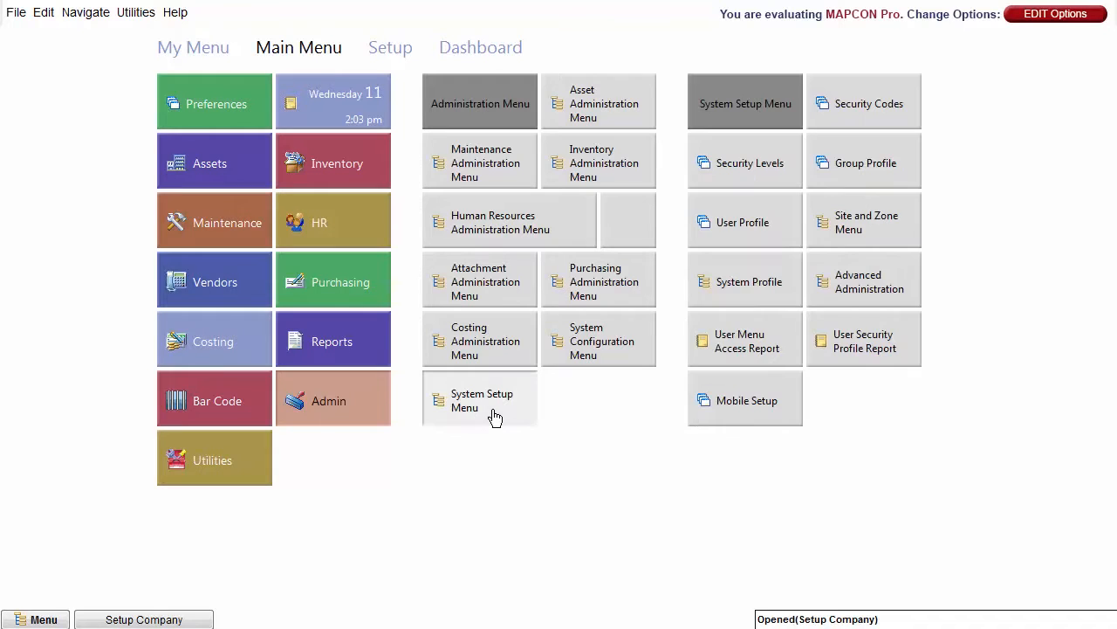
left_click(780, 239)
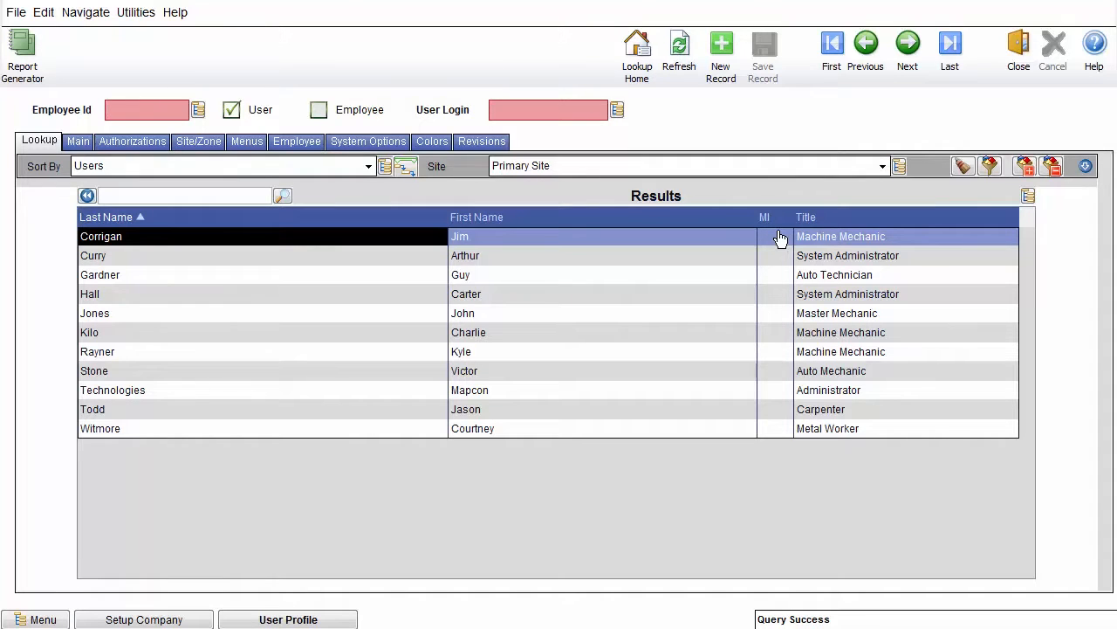
left_click(611, 276)
double_click(611, 276)
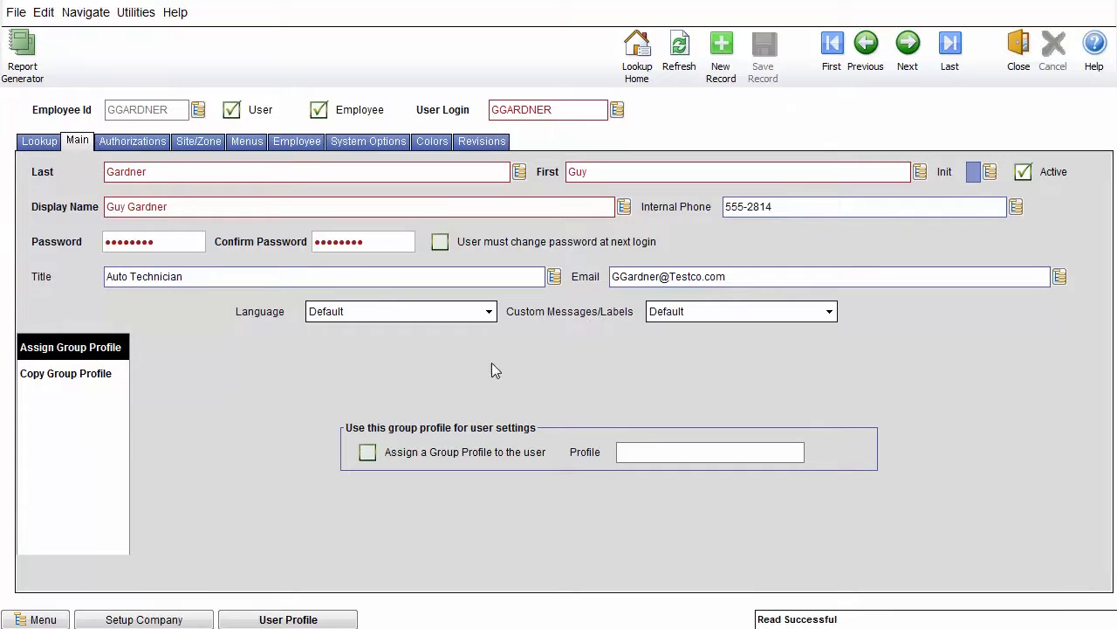
Step: Try assigning the MAINTENANCE_TECHNICIAN group profile to the user, and clear the group profile assignment again
left_click(368, 452)
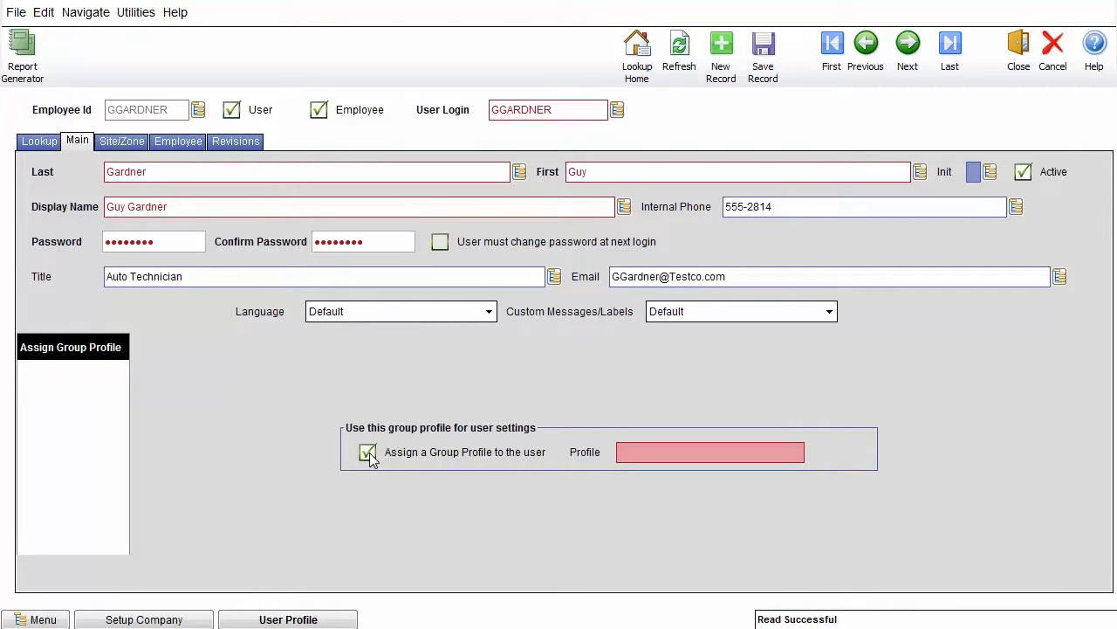
double_click(646, 453)
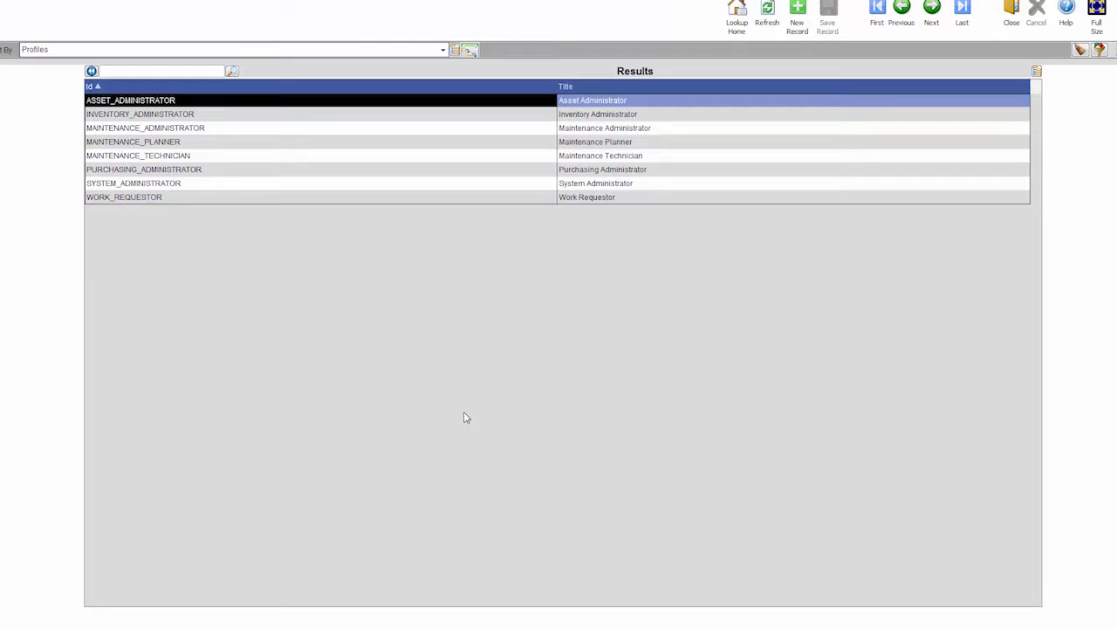
left_click(431, 157)
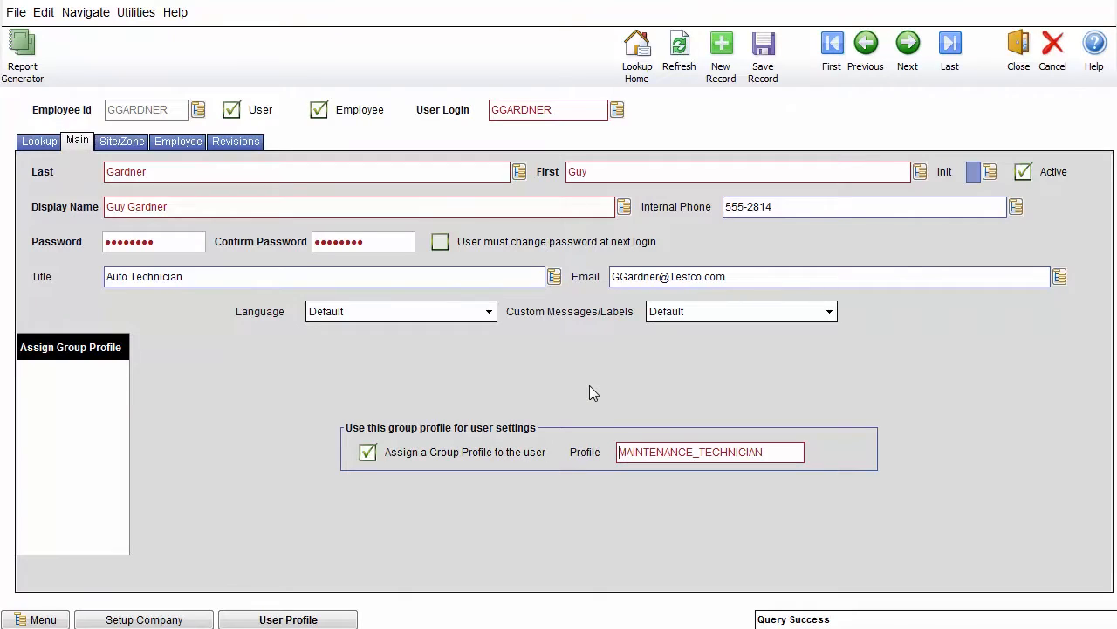
left_click(366, 452)
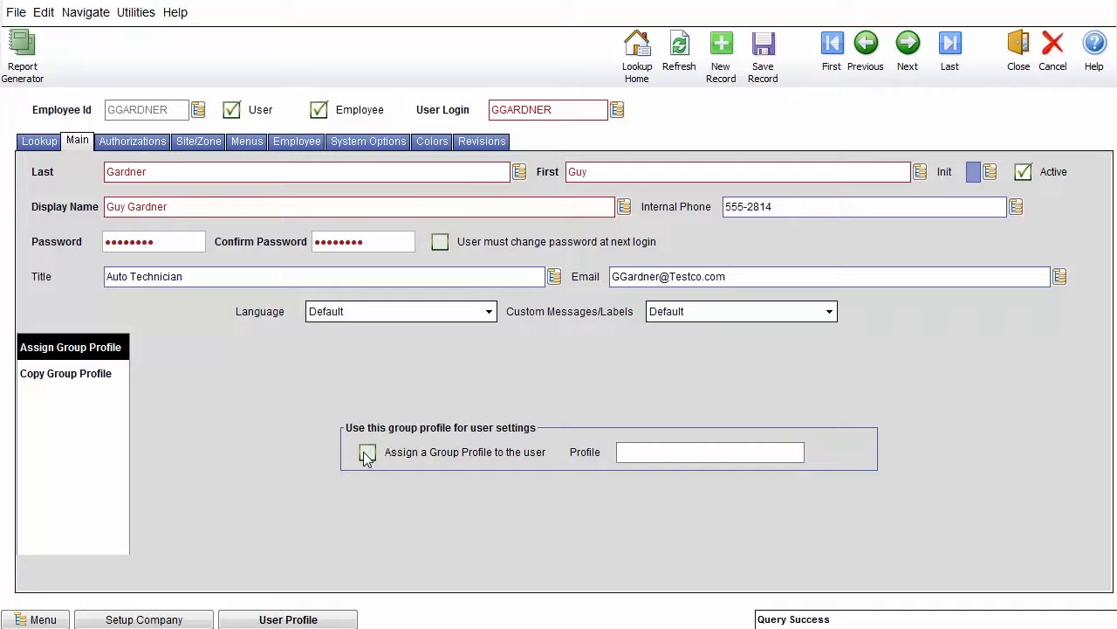
left_click(367, 453)
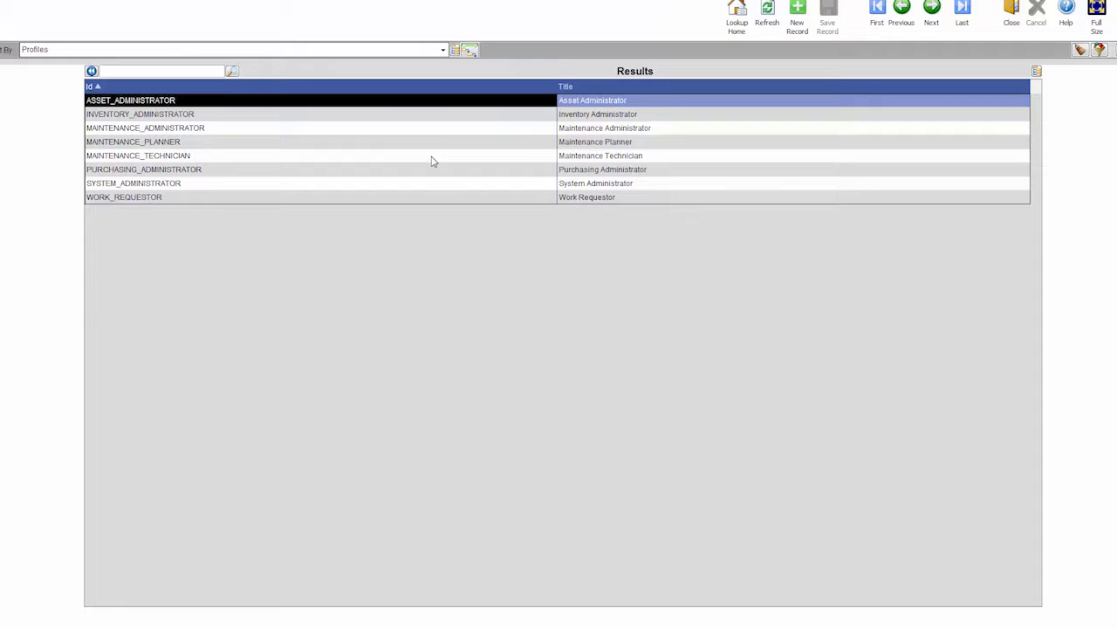
left_click(431, 158)
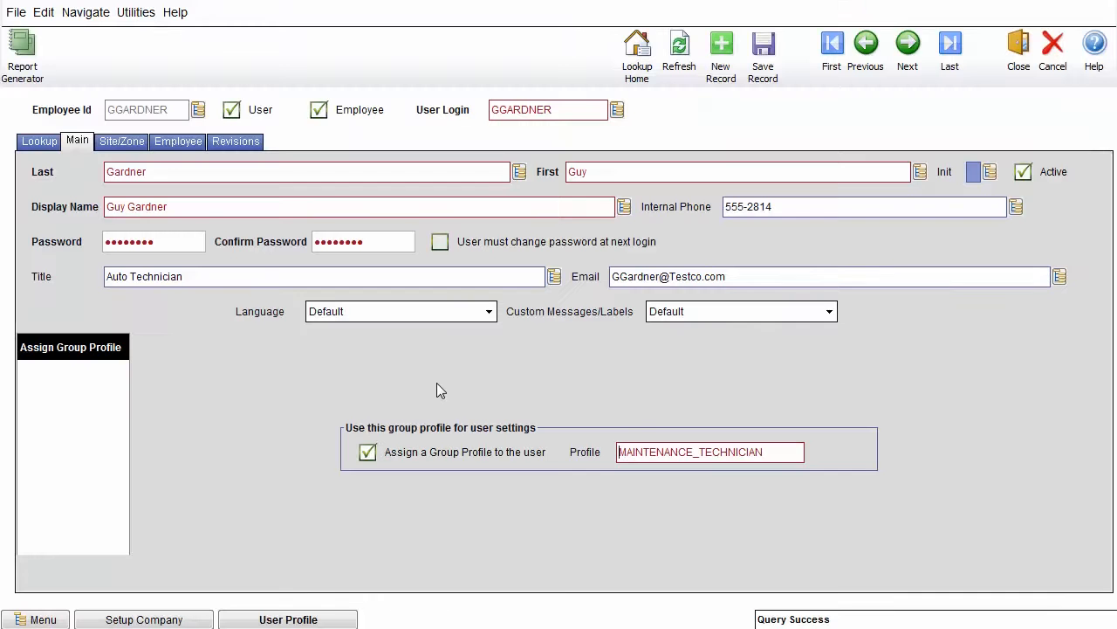
left_click(367, 453)
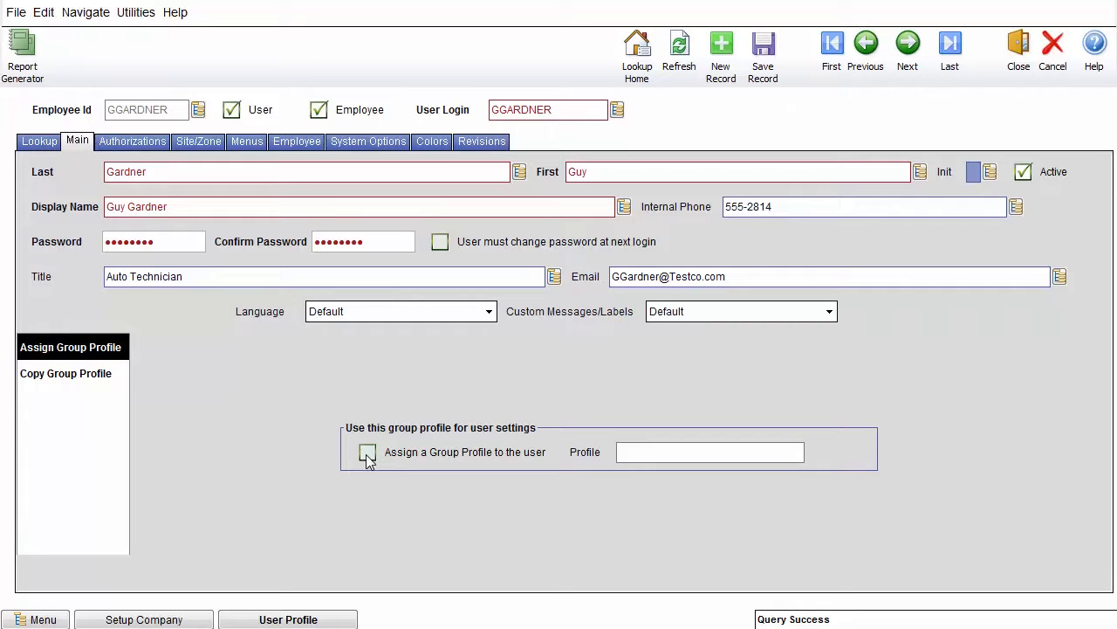
Step: Set the Technicians Menu as this user's individual user menu and save the user profile
left_click(247, 142)
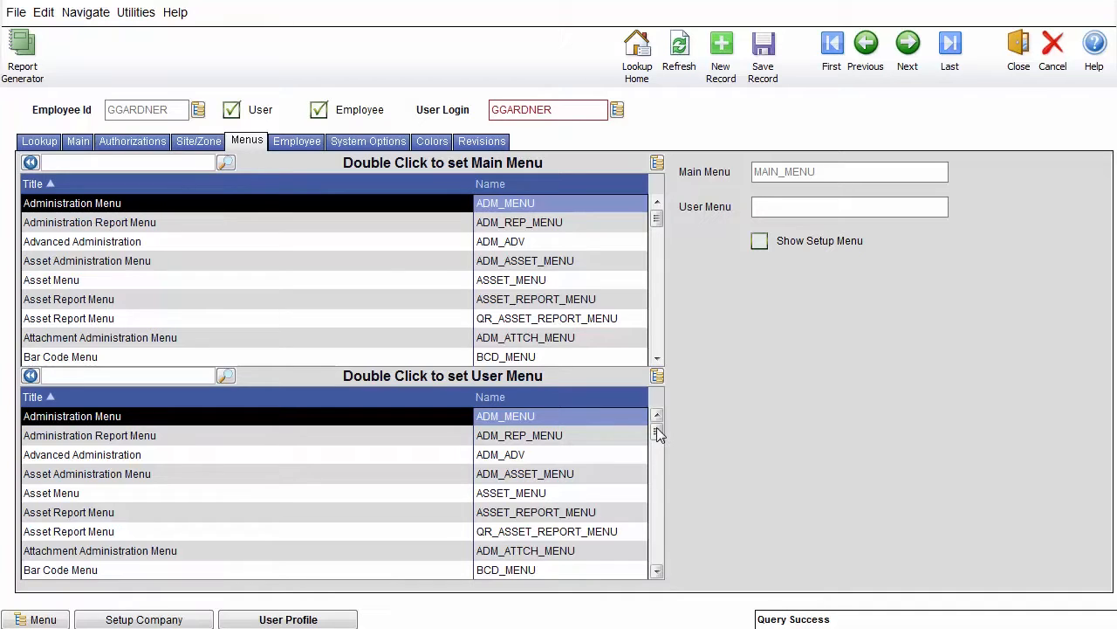
left_click_drag(655, 429, 656, 541)
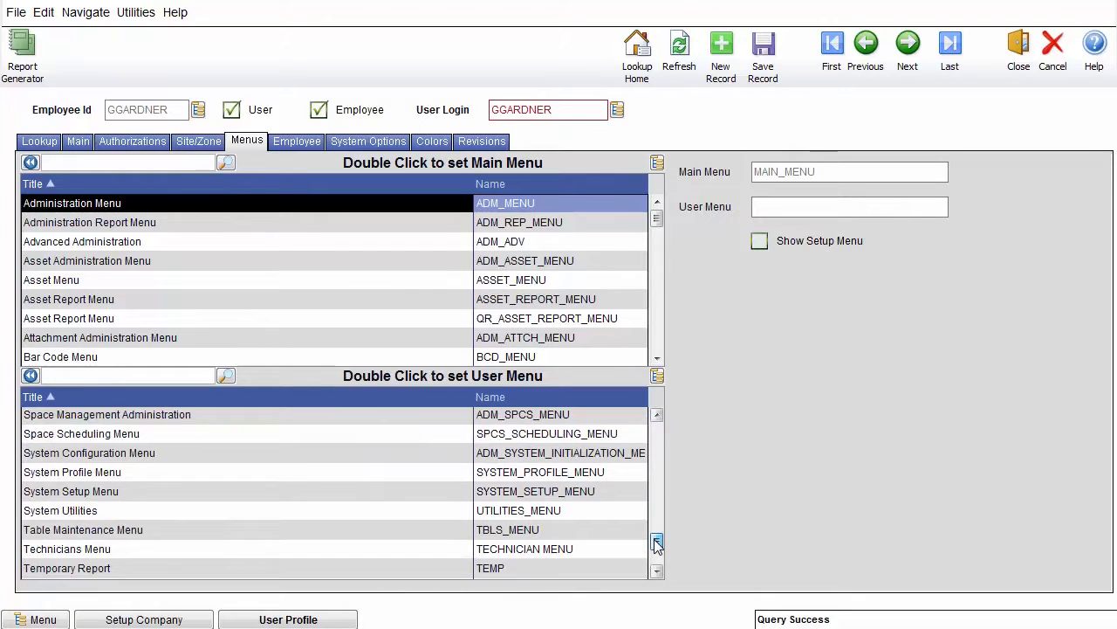
double_click(322, 552)
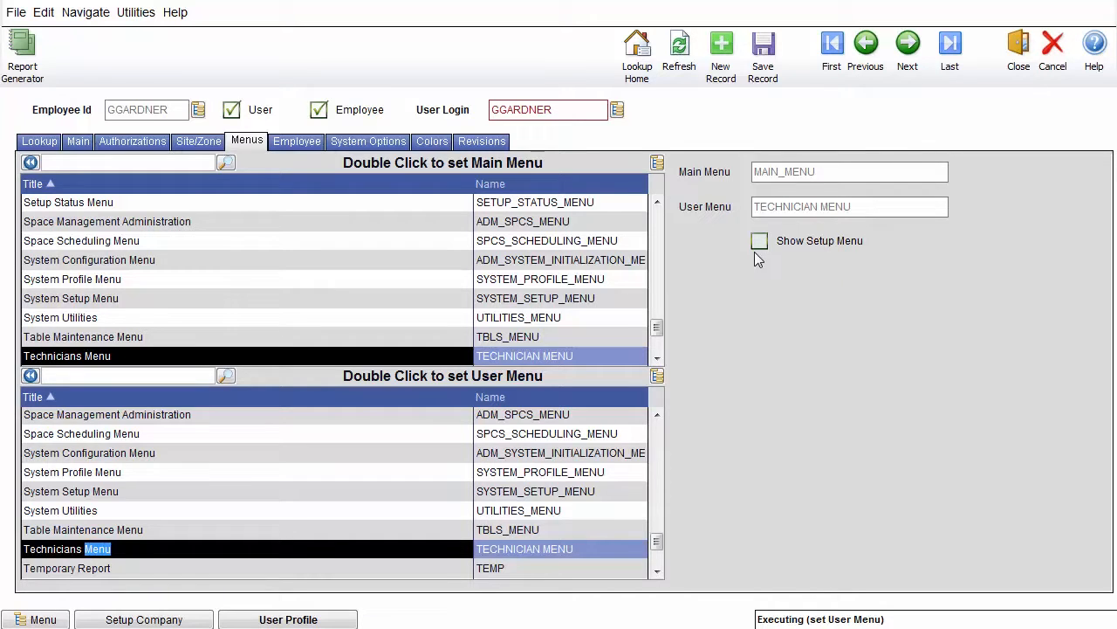
left_click(763, 52)
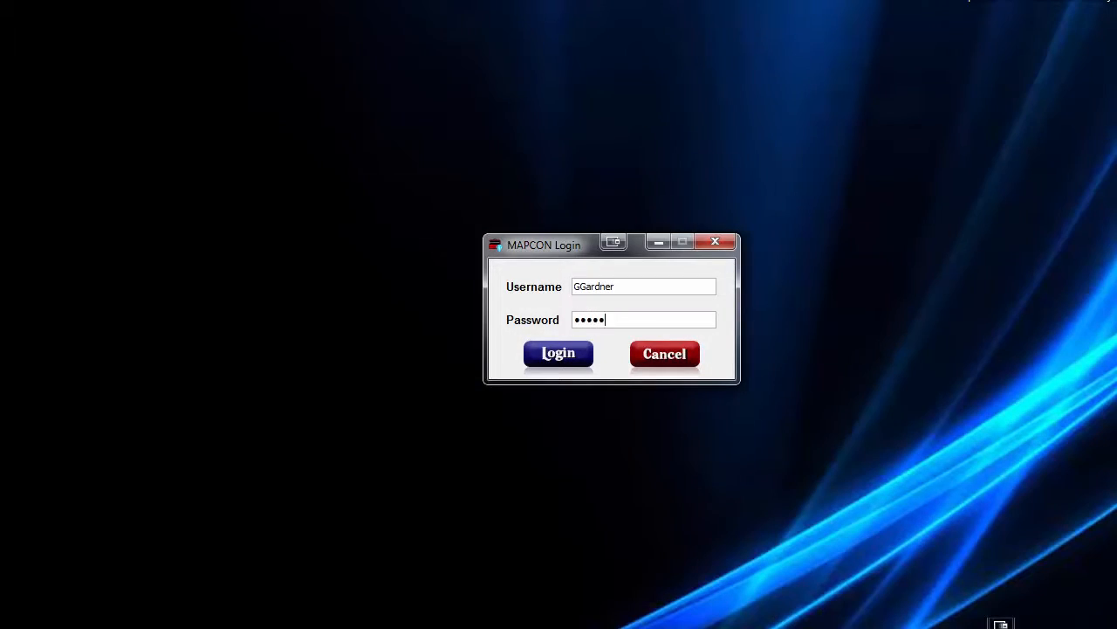
Step: Log in with the technician's account password, and open the Equipment option on My Menu to check it before closing it
type("•••")
key("Return")
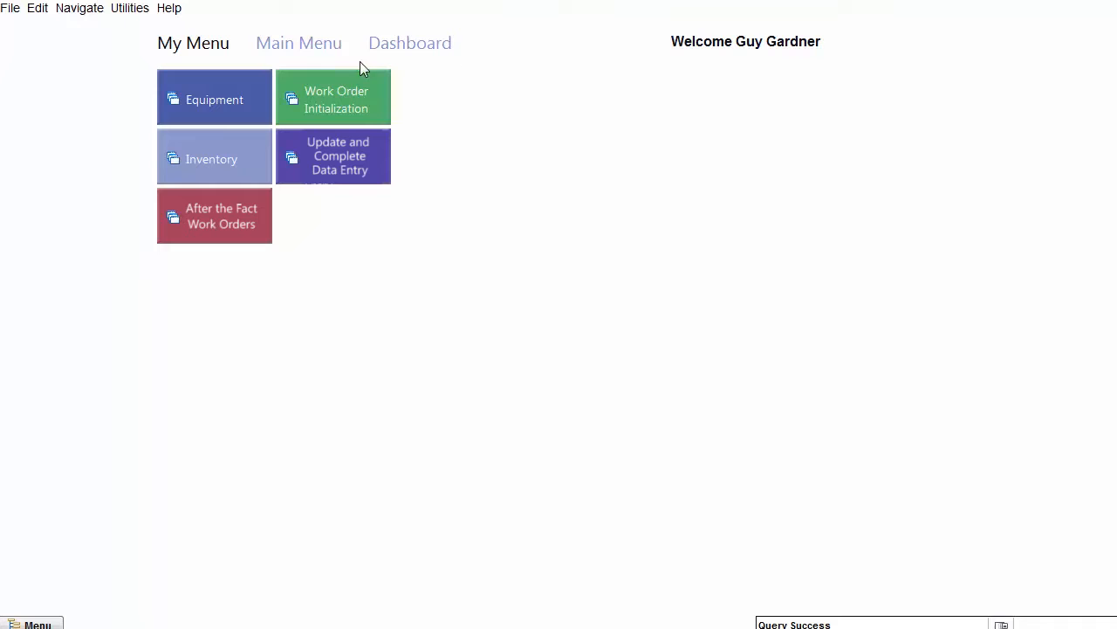
left_click(256, 116)
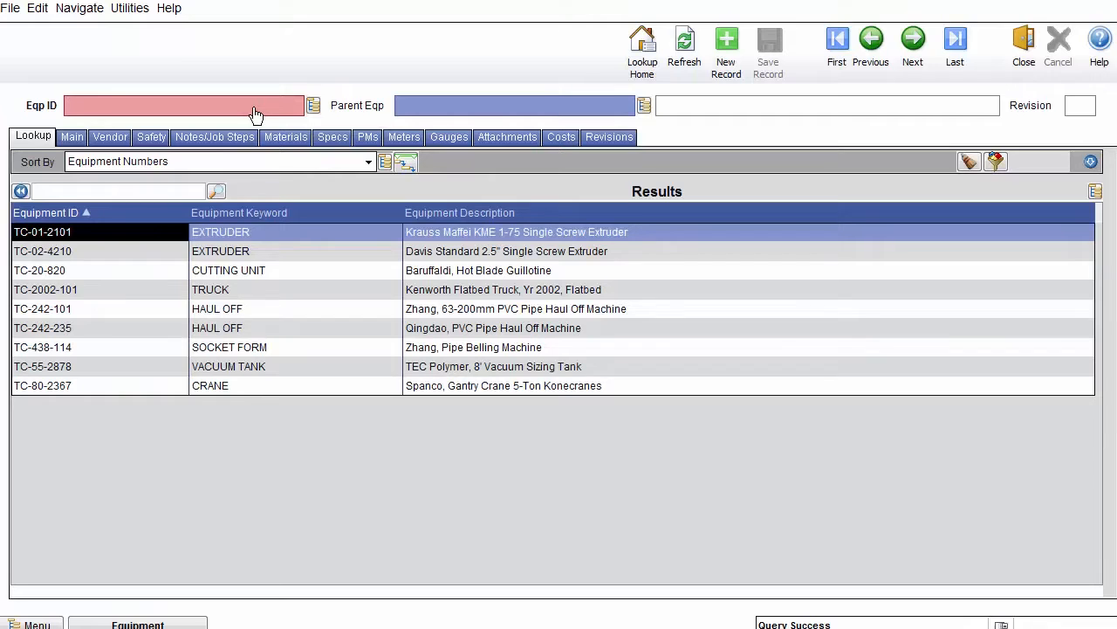
left_click(1024, 47)
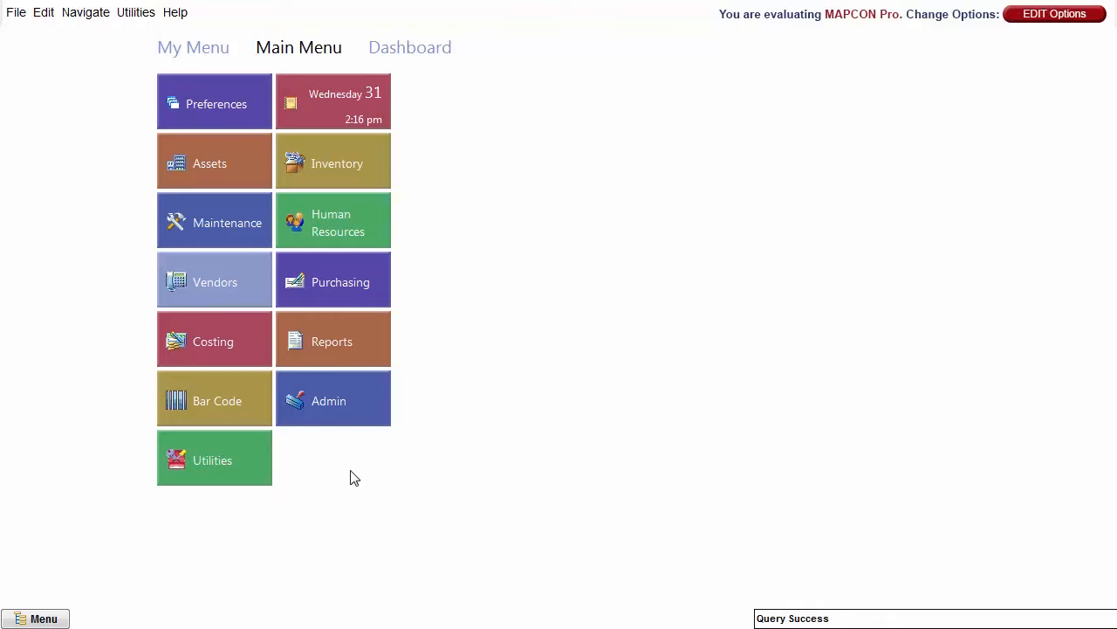
Step: Show the Menu Editor and load the Technicians Menu from the custom menus list into it
left_click(121, 20)
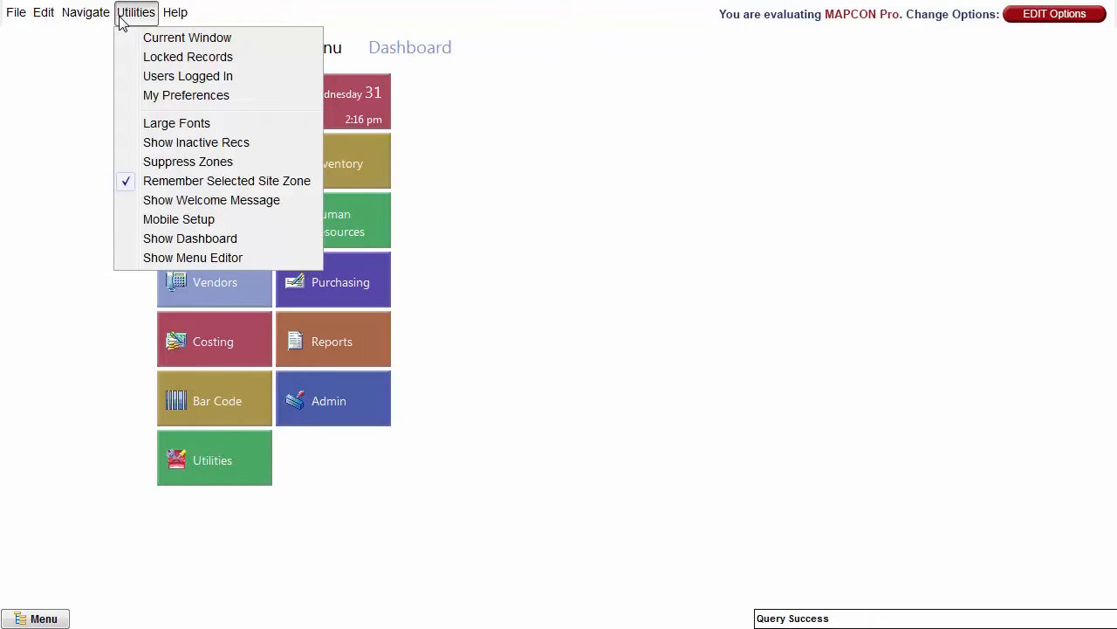
left_click(176, 258)
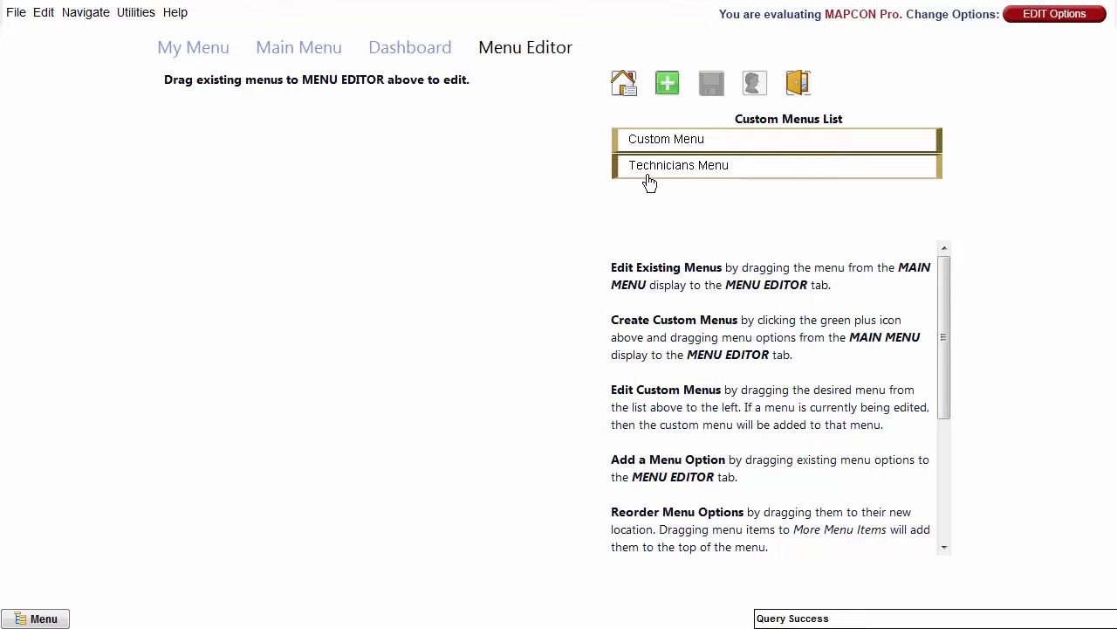
left_click_drag(648, 175, 551, 214)
left_click_drag(388, 215, 388, 215)
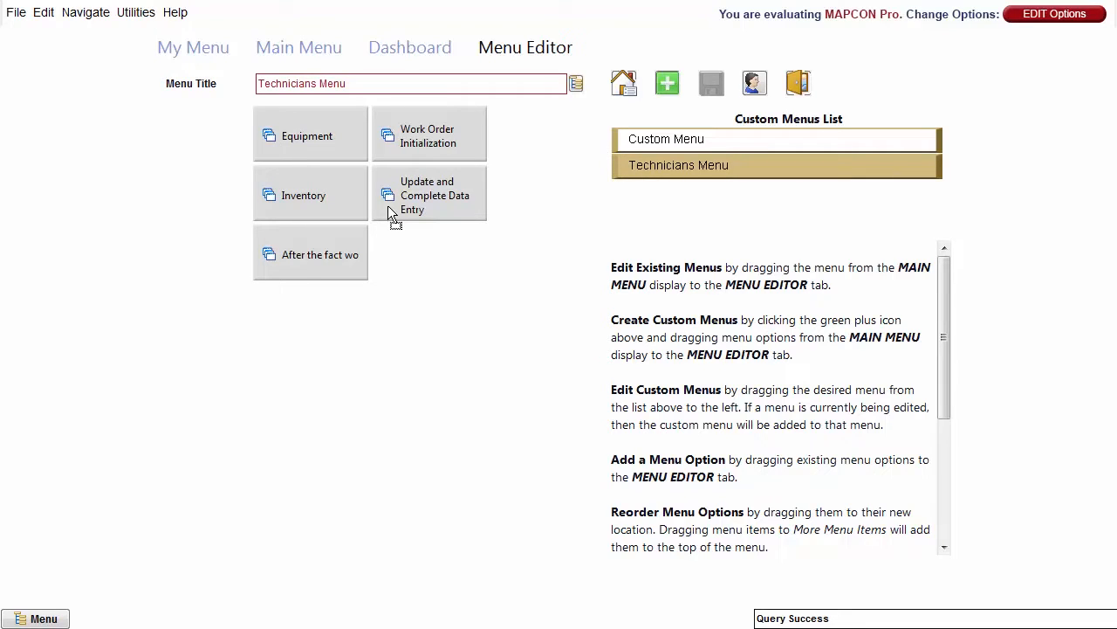
Step: Set the loaded Technicians Menu as the user menu on a group profile directly from the Menu Editor
left_click(764, 99)
left_click(768, 104)
double_click(651, 204)
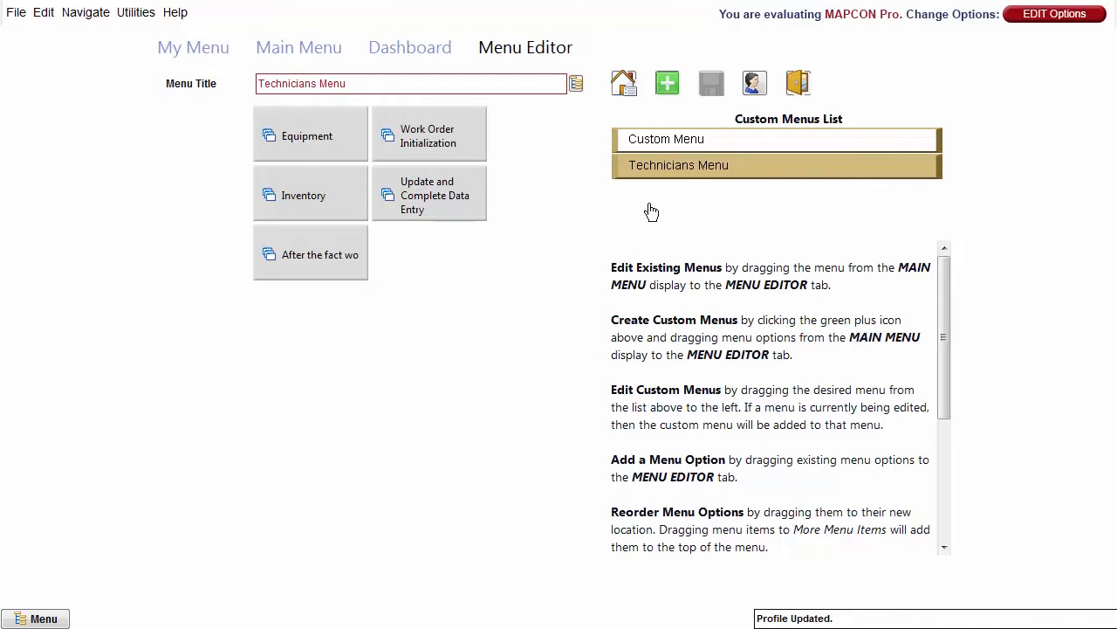